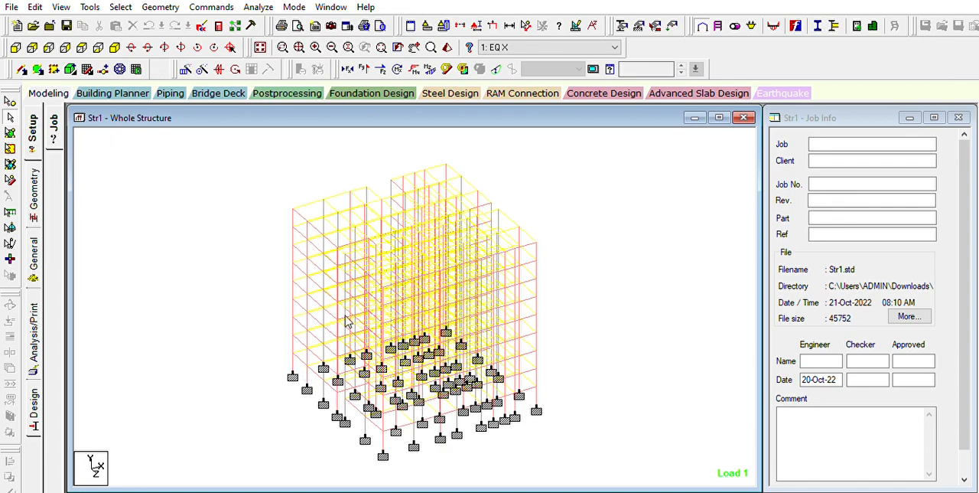
Step: Inspect the whole building frame by rotating it and orbiting its 3D rendered view, finishing back in the wireframe view
{"action": "key", "text": "Left"}
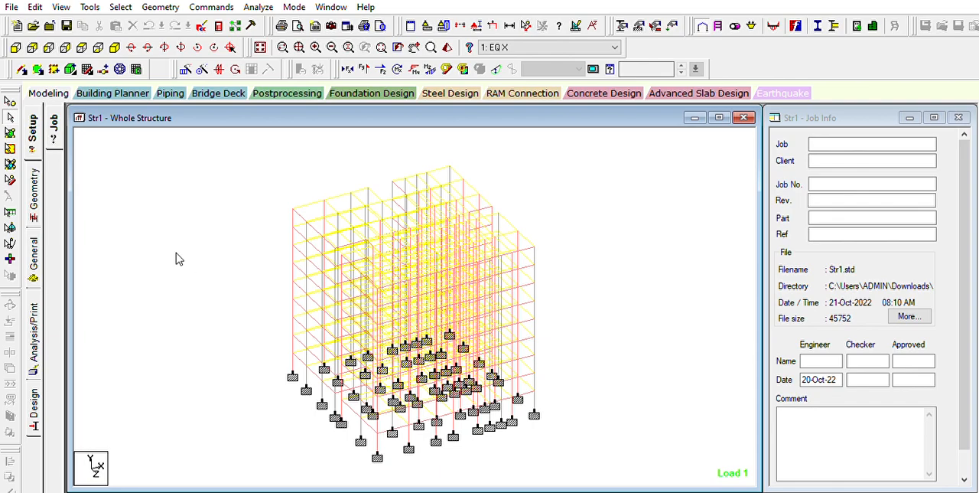
{"action": "key", "text": "Right"}
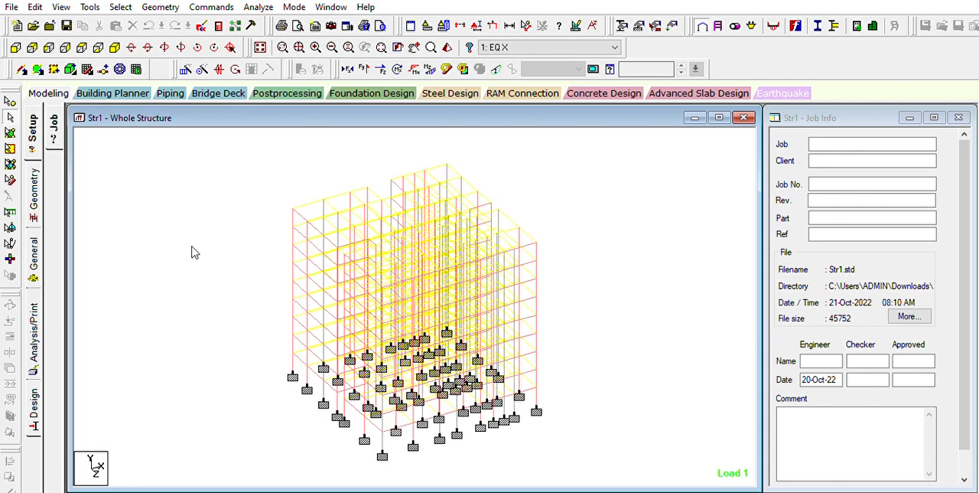
{"action": "key", "text": "ctrl+r"}
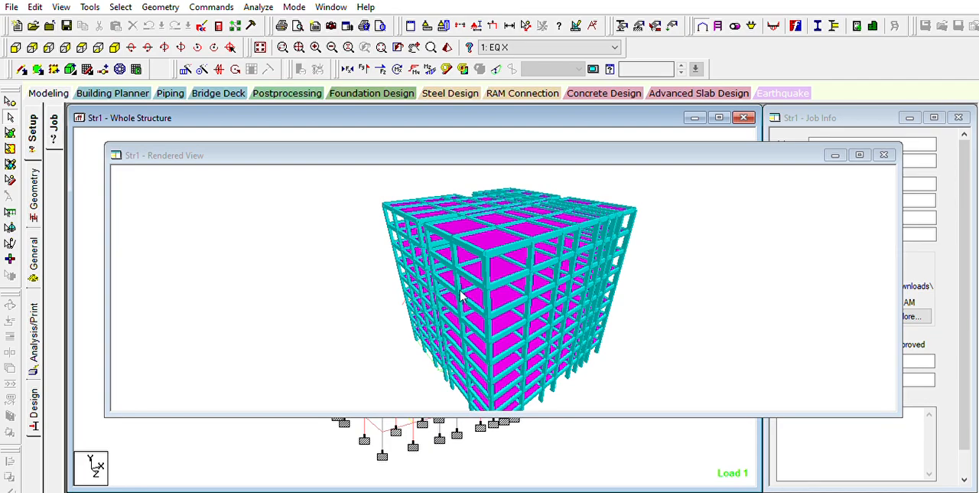
{"action": "left_click_drag", "start_coordinate": [493, 280], "coordinate": [485, 260]}
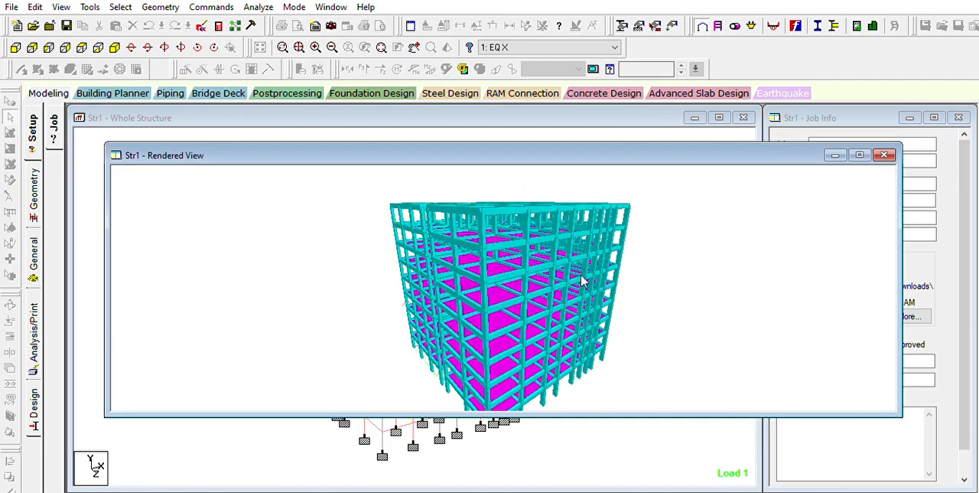
{"action": "left_click_drag", "start_coordinate": [582, 281], "coordinate": [883, 243]}
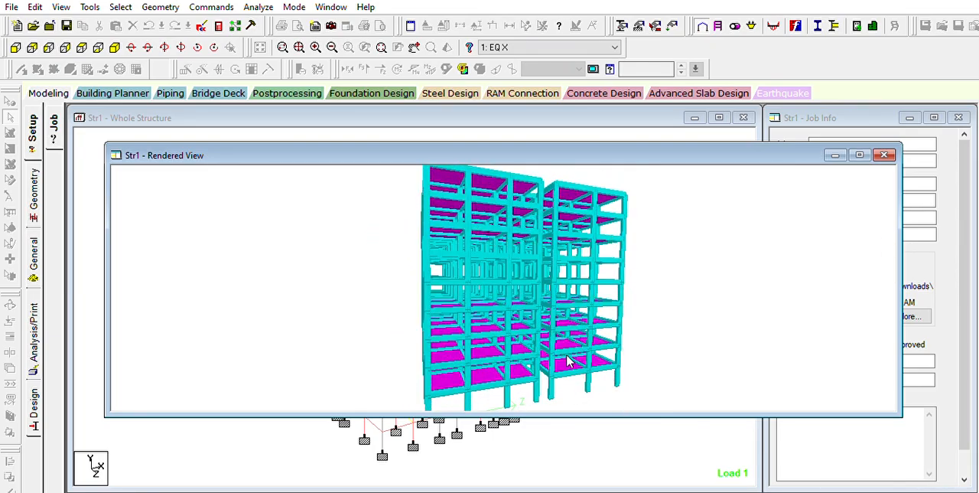
{"action": "left_click", "coordinate": [884, 154]}
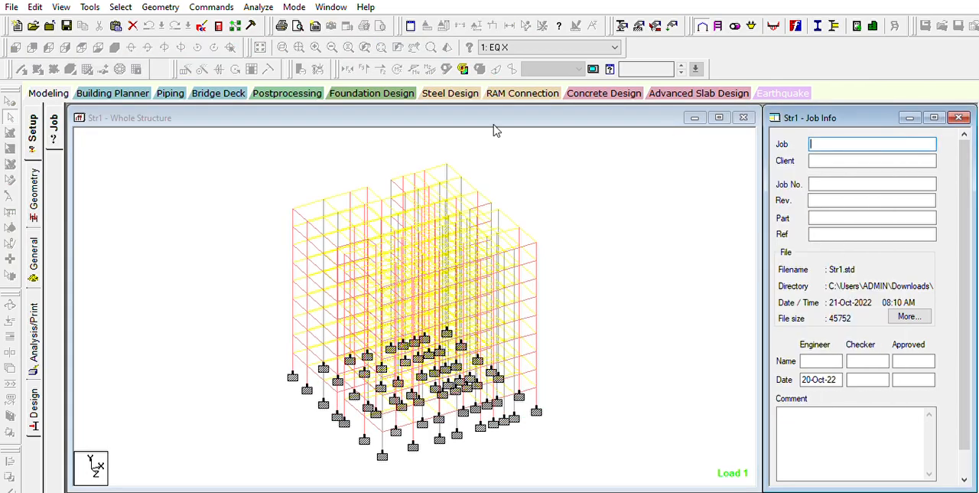
{"action": "left_click", "coordinate": [294, 354]}
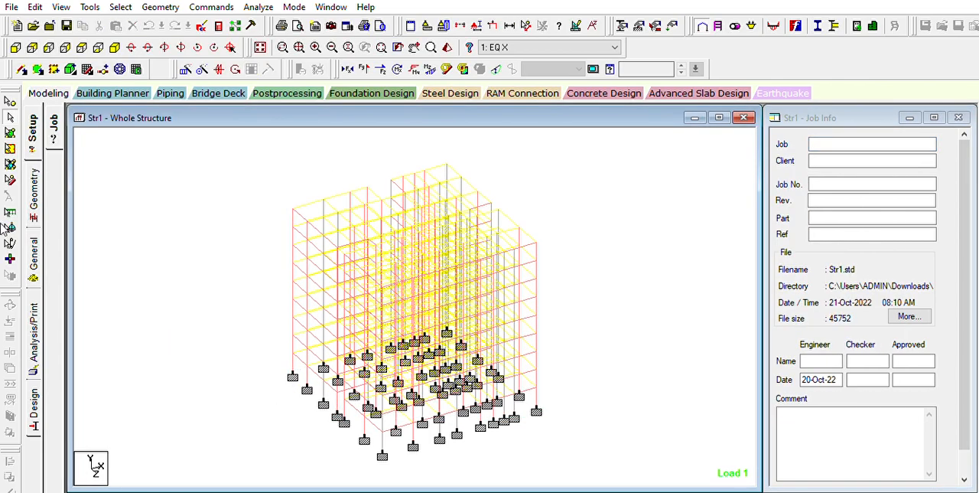
Step: Show the section property assignments and highlight the elements belonging to each property in turn, including R2 beams and R3 columns
{"action": "left_click", "coordinate": [31, 243]}
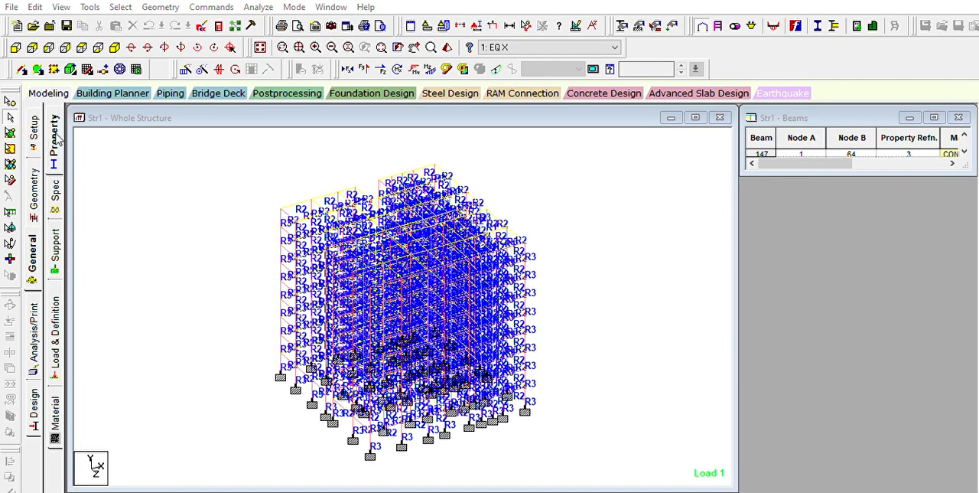
{"action": "left_click", "coordinate": [798, 239]}
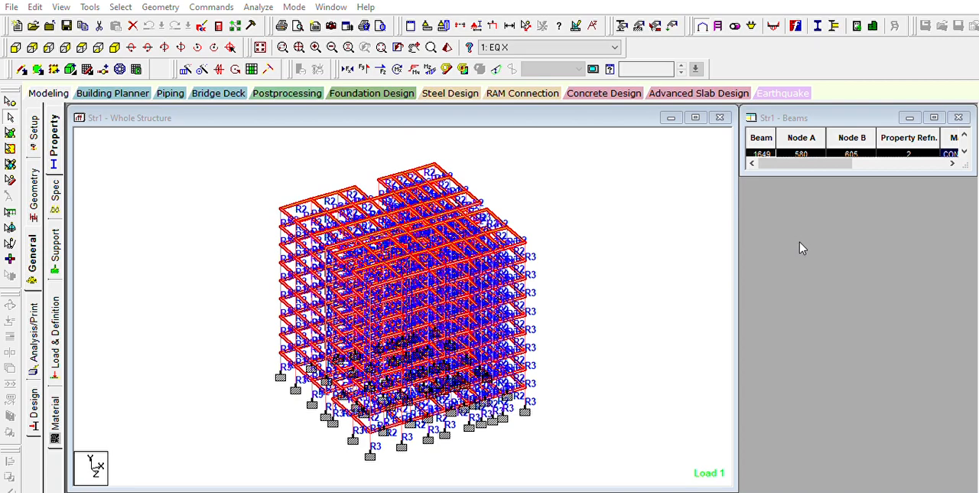
{"action": "left_click", "coordinate": [799, 241]}
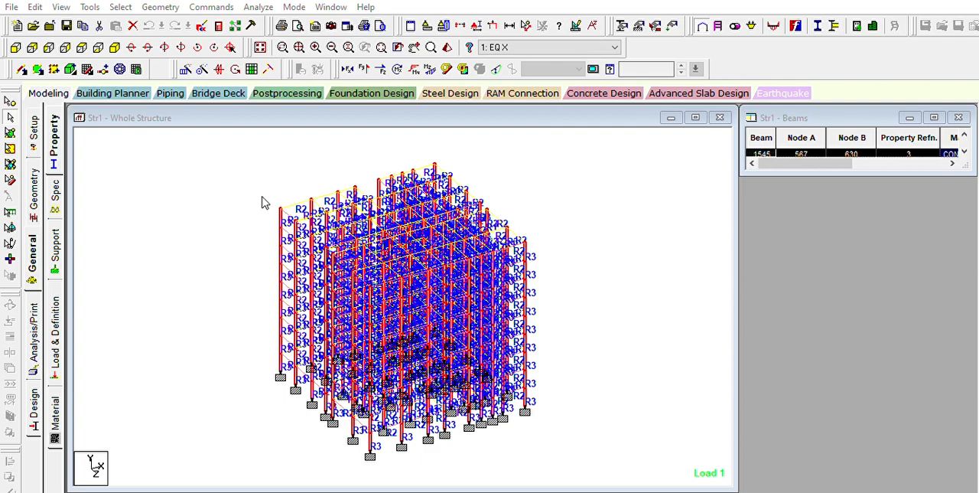
{"action": "left_click", "coordinate": [787, 228]}
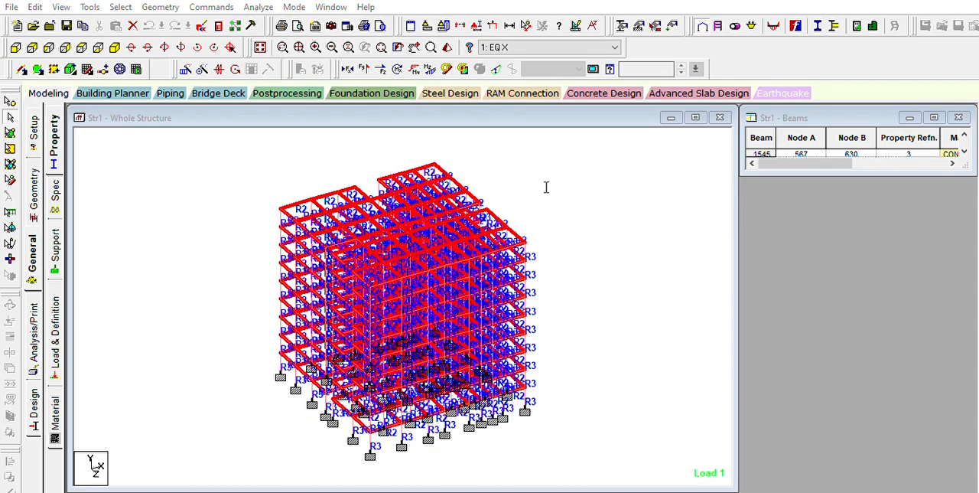
{"action": "left_click", "coordinate": [181, 280]}
Step: Show the support assignments and highlight the base nodes that use Support 2, clearing the support choice at the end
{"action": "left_click", "coordinate": [57, 233]}
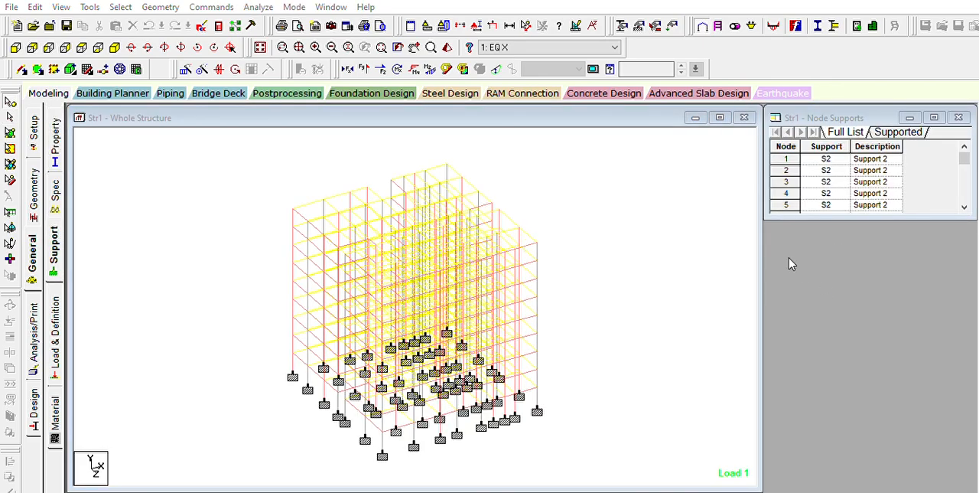
{"action": "left_click", "coordinate": [816, 267]}
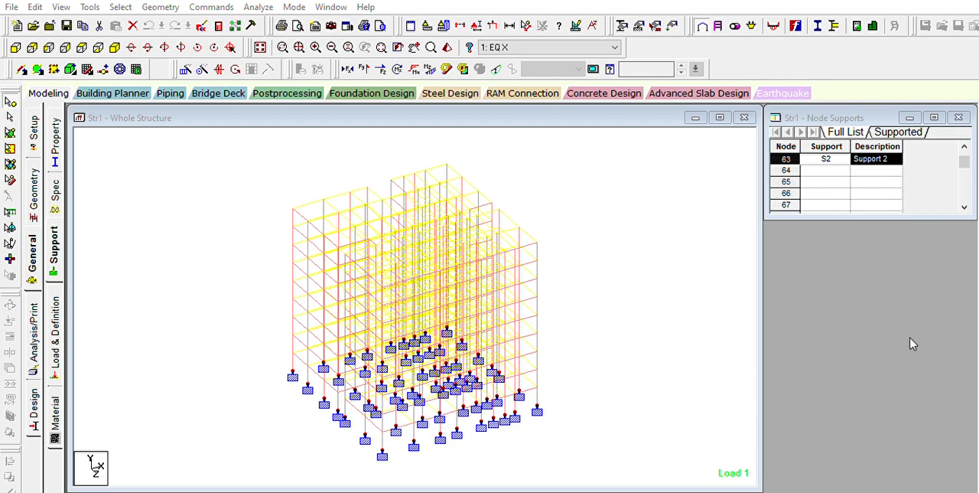
{"action": "left_click", "coordinate": [698, 380]}
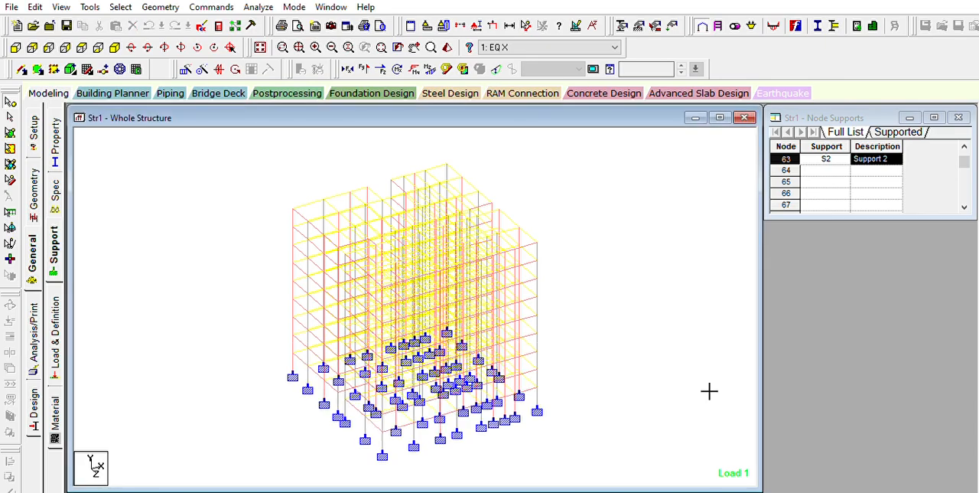
Step: Examine load cases 1 to 6 on the structure in turn, from EQ X through dead, live and wind load to the first generated combination
{"action": "left_click", "coordinate": [55, 320]}
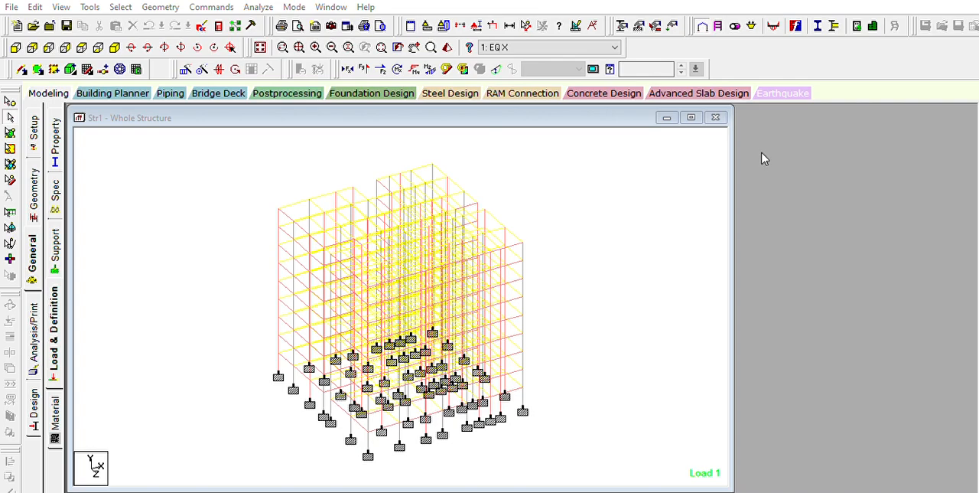
{"action": "key", "text": "Down"}
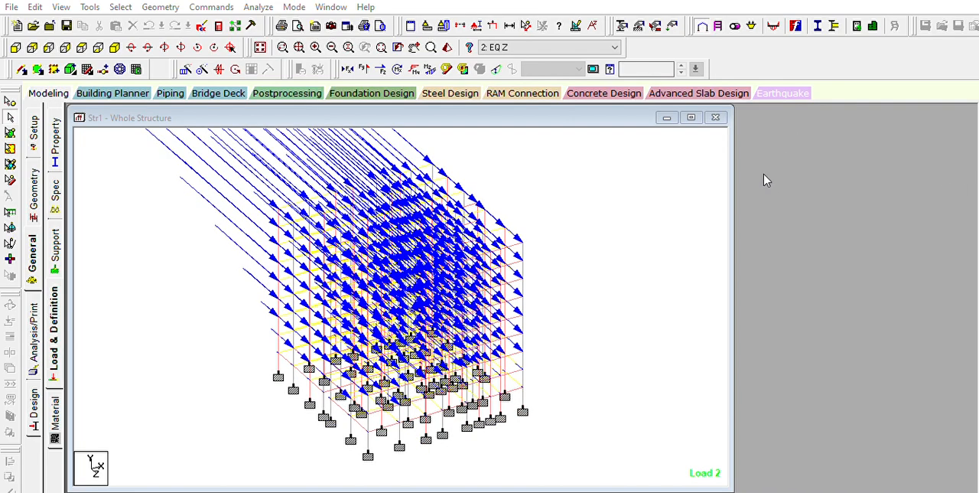
{"action": "key", "text": "Down"}
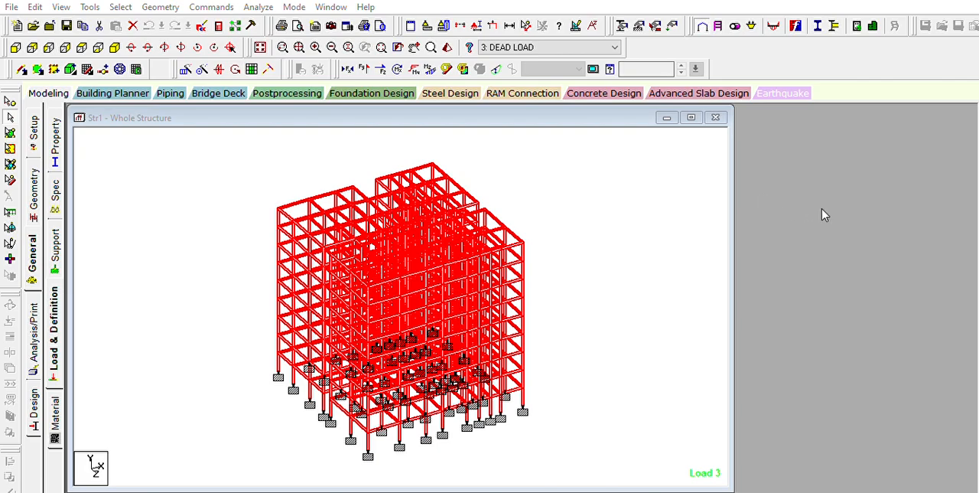
{"action": "key", "text": "Down"}
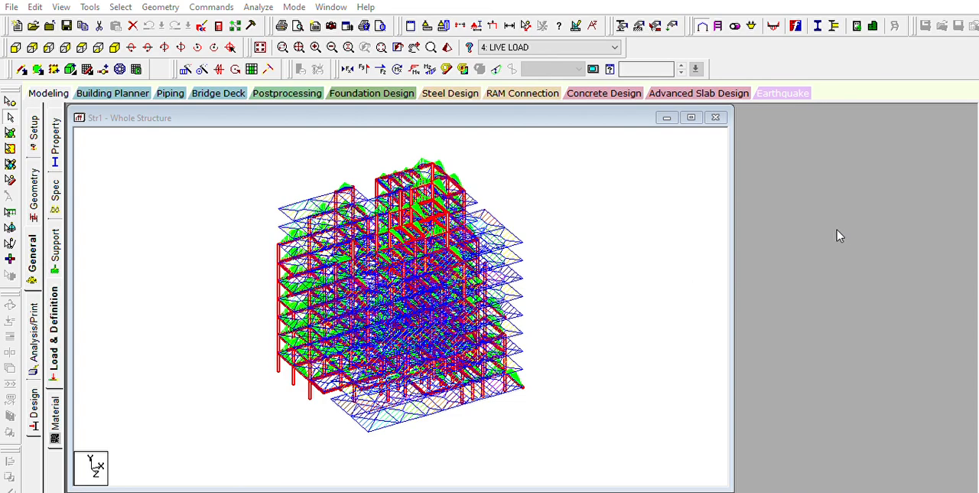
{"action": "key", "text": "Down"}
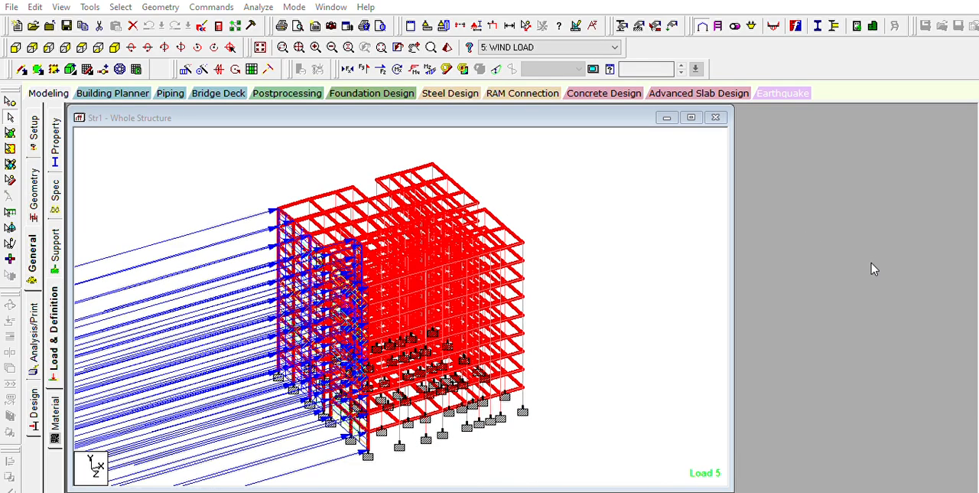
{"action": "key", "text": "Down"}
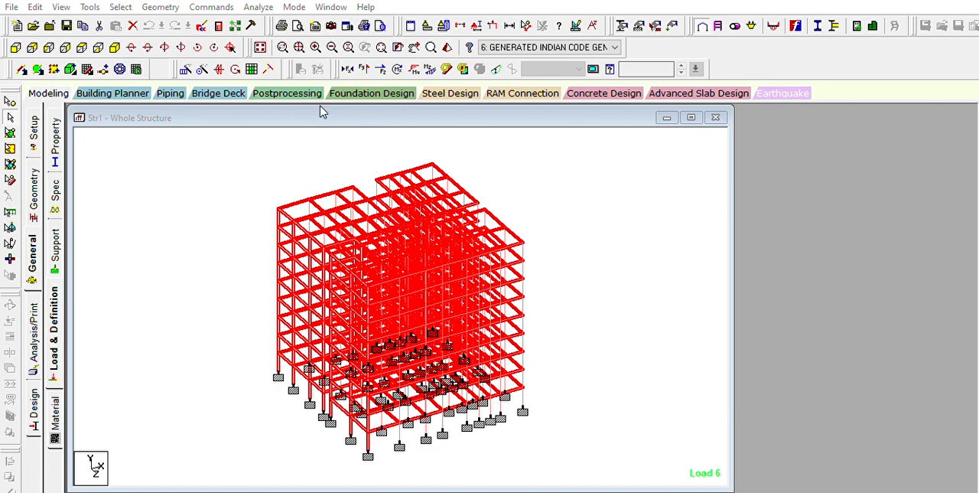
{"action": "left_click", "coordinate": [329, 156]}
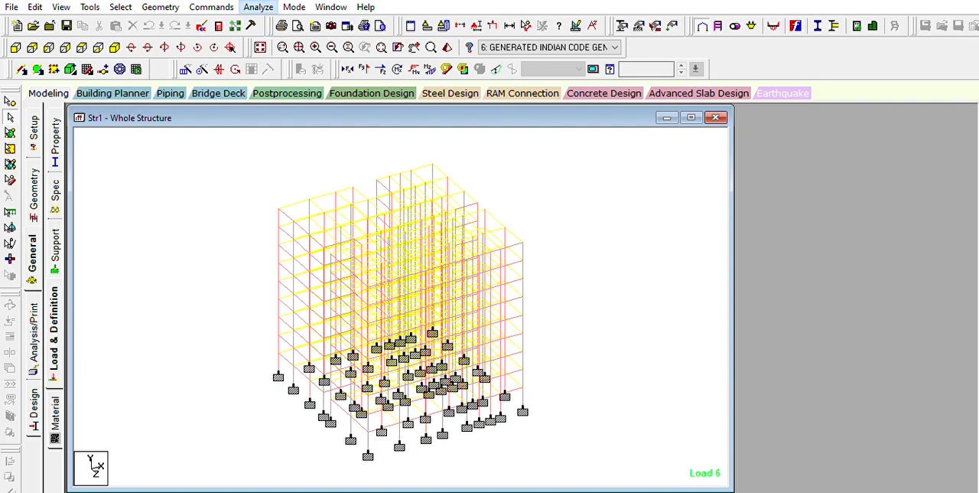
Step: Run the structural analysis and review the node and beam displacement results and the animation page in postprocessing
{"action": "key", "text": "ctrl+F5"}
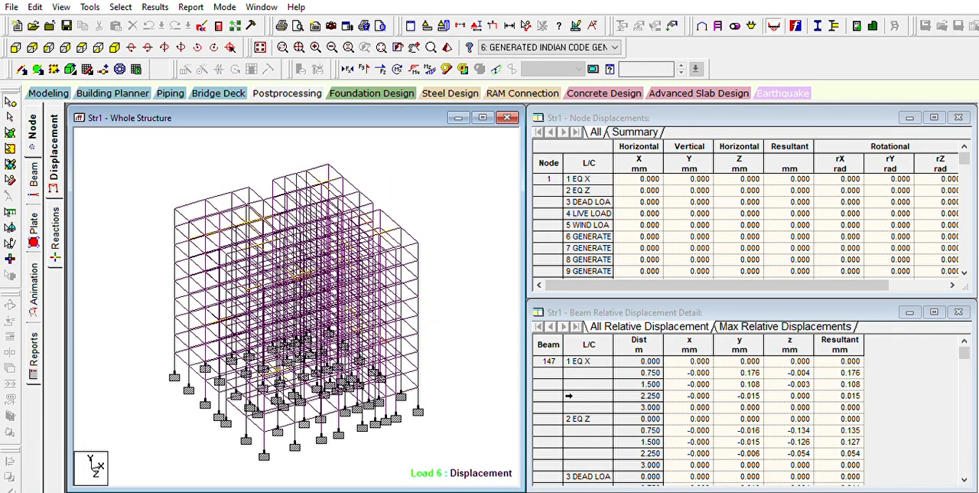
{"action": "left_click", "coordinate": [841, 237]}
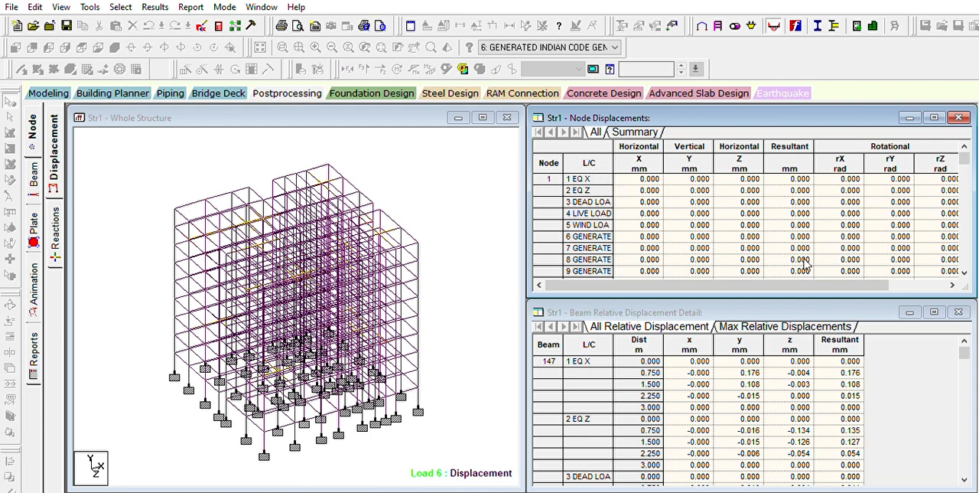
{"action": "left_click", "coordinate": [952, 285]}
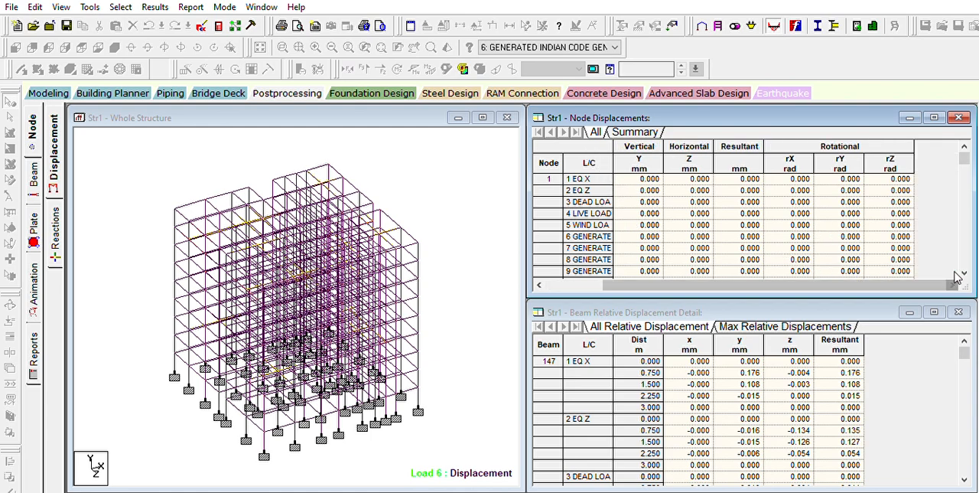
{"action": "left_click", "coordinate": [683, 398]}
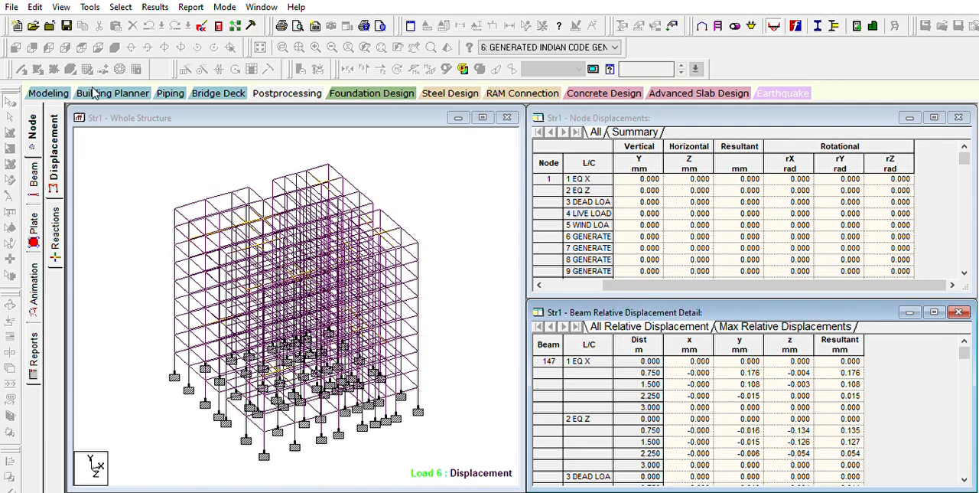
{"action": "left_click", "coordinate": [33, 278]}
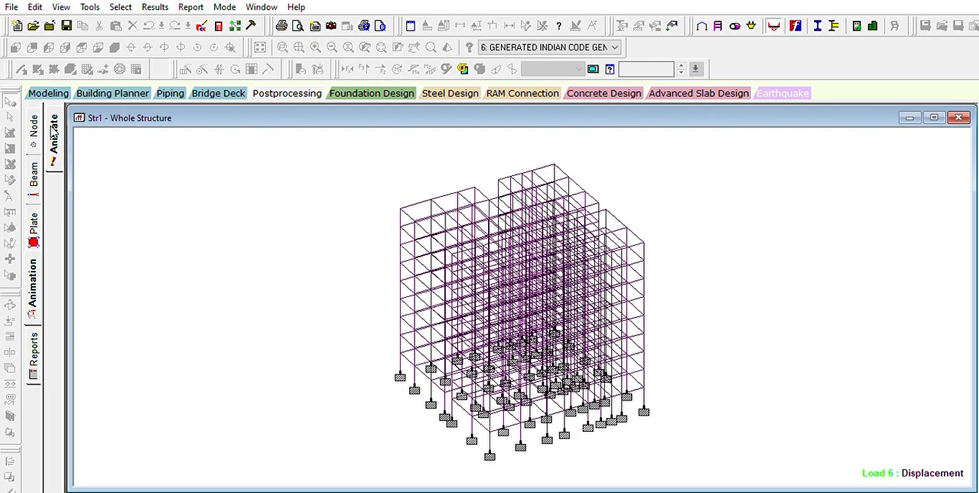
Step: Read through the results report preview, including job information, combination load cases, displacement summaries and reaction summary
{"action": "left_click", "coordinate": [37, 338]}
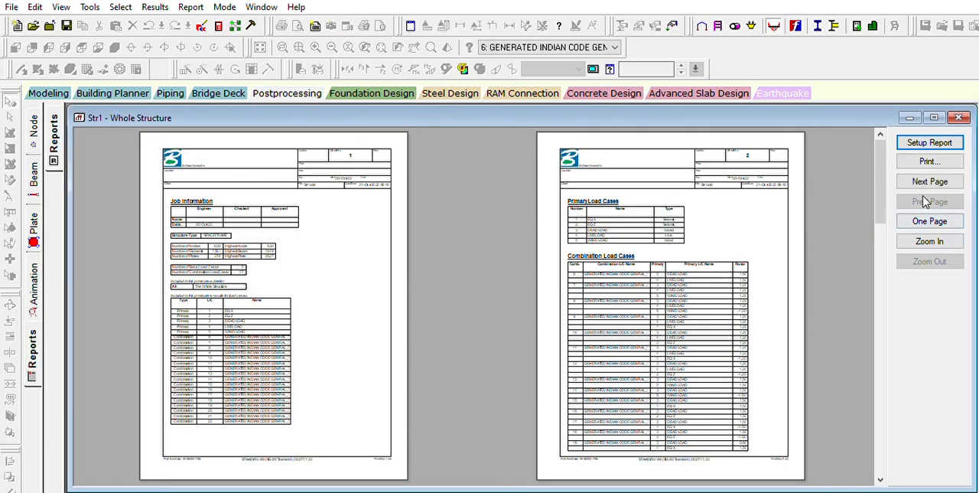
{"action": "left_click", "coordinate": [240, 286]}
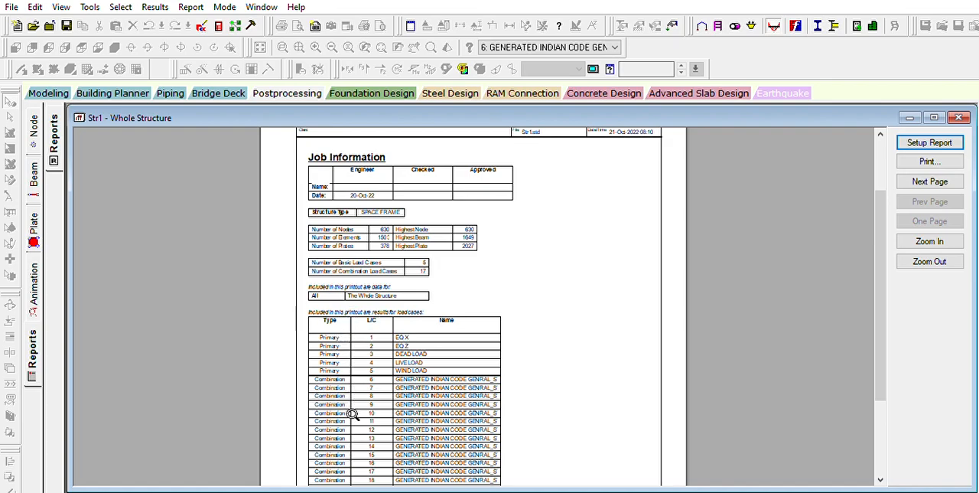
{"action": "left_click", "coordinate": [498, 338]}
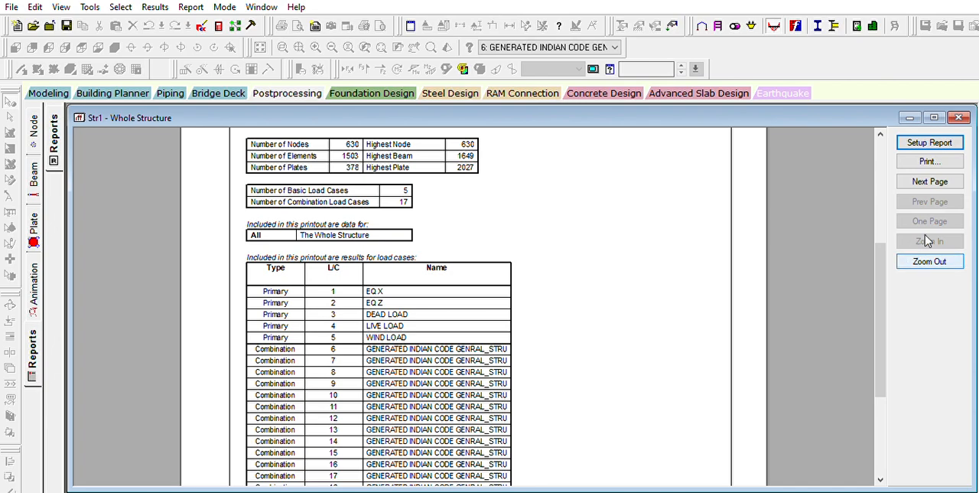
{"action": "left_click", "coordinate": [941, 183]}
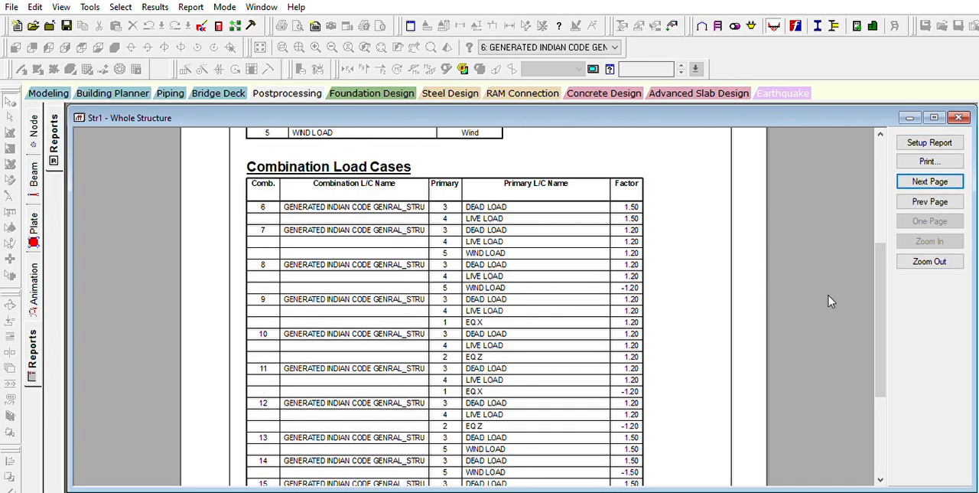
{"action": "left_click", "coordinate": [938, 181]}
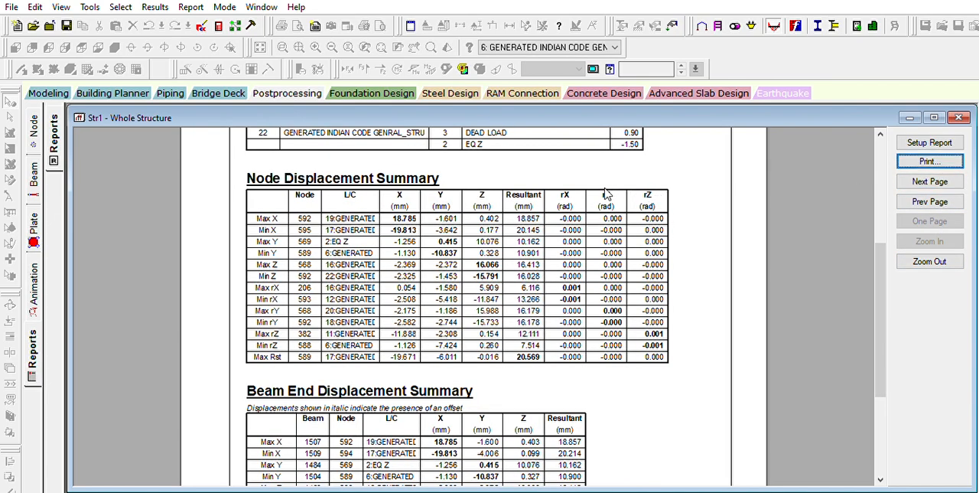
{"action": "left_click", "coordinate": [412, 245]}
{"action": "key", "text": "Tab"}
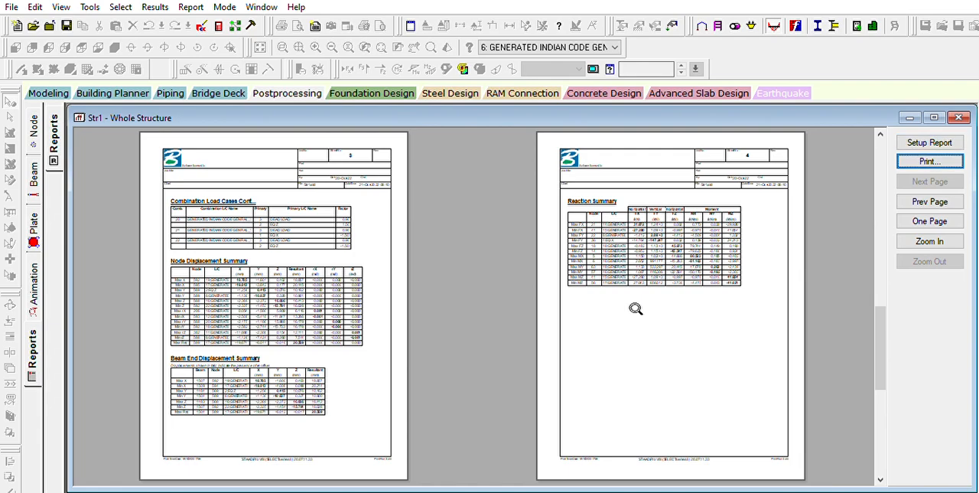
{"action": "key", "text": "Tab"}
{"action": "key", "text": "Tab"}
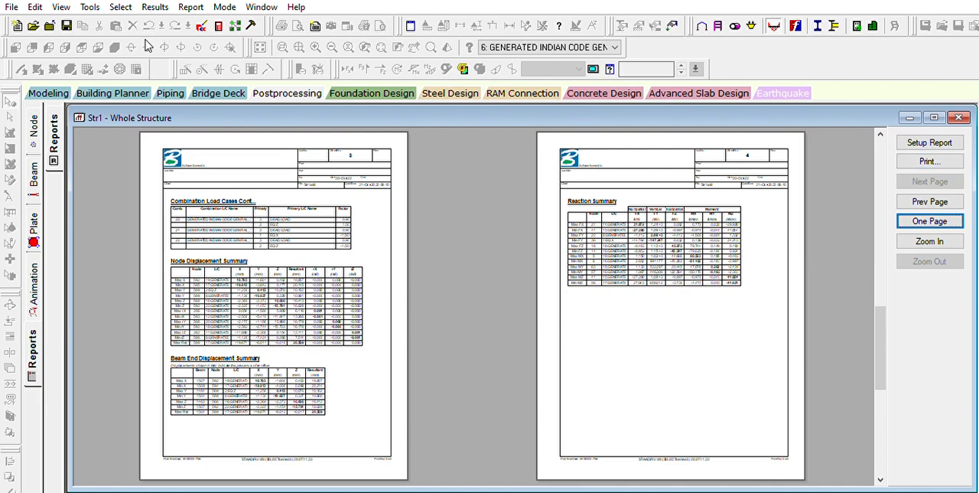
Step: Return to the node displacement results and show the animation page for load case 6
{"action": "left_click", "coordinate": [269, 88]}
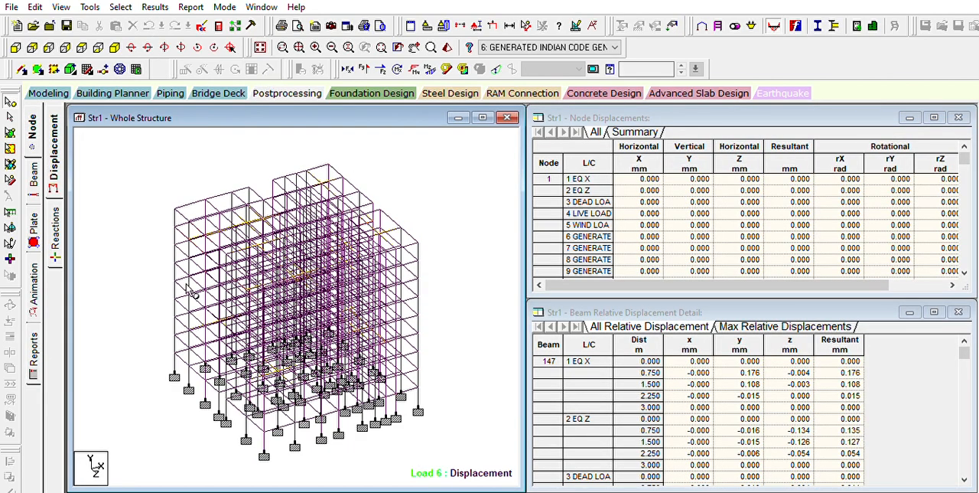
{"action": "left_click", "coordinate": [34, 282]}
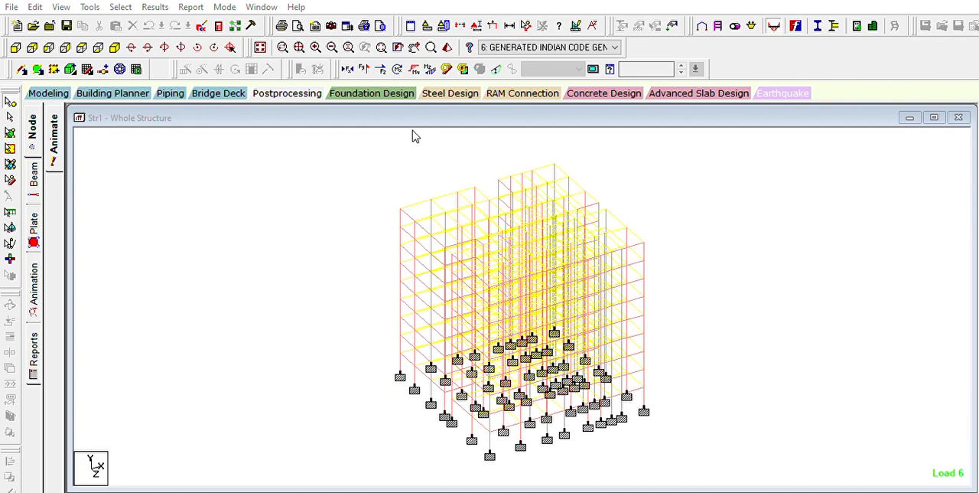
Step: Display the animated Max Top principal major stress contours on the plates for load 6 and inspect roof beam 1395
{"action": "left_click", "coordinate": [452, 451]}
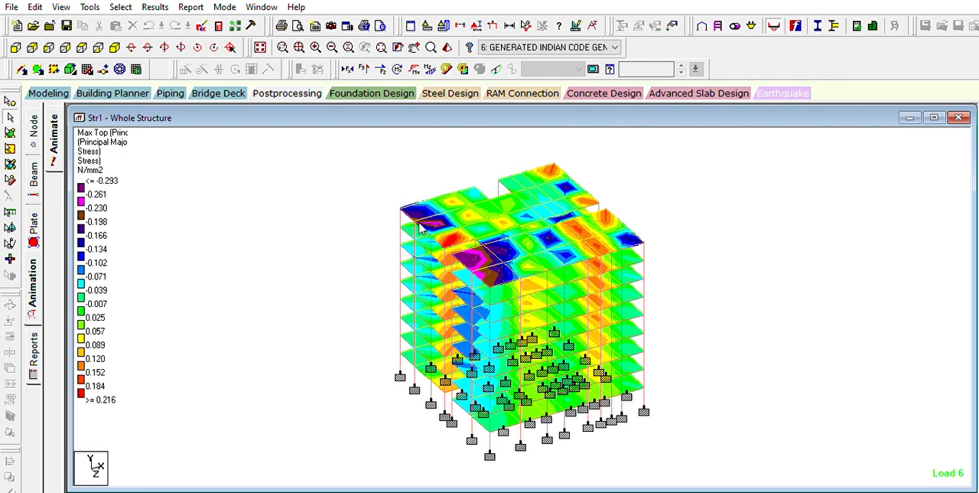
{"action": "mouse_move", "coordinate": [419, 226]}
{"action": "left_click", "coordinate": [508, 192]}
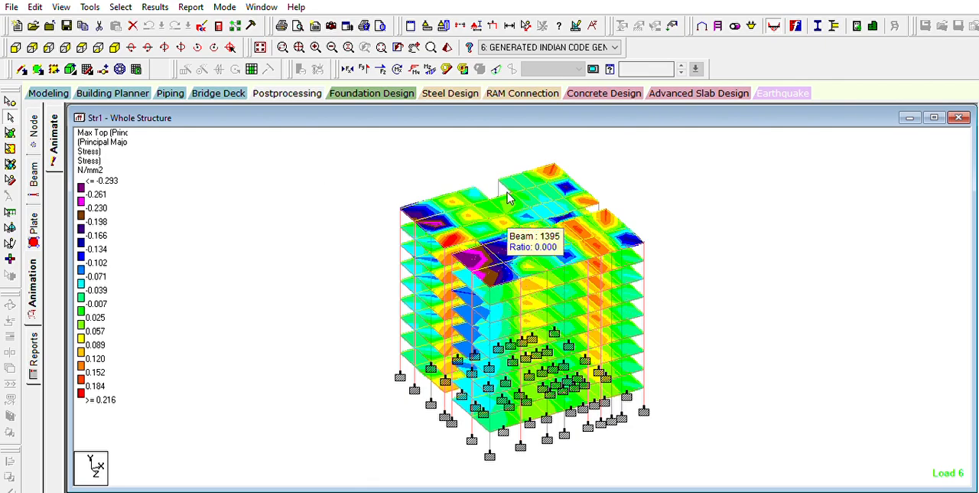
Step: Return to the node displacement results and examine the relative displacements of roof-edge beam 1604 and corner column 710
{"action": "left_click", "coordinate": [287, 92]}
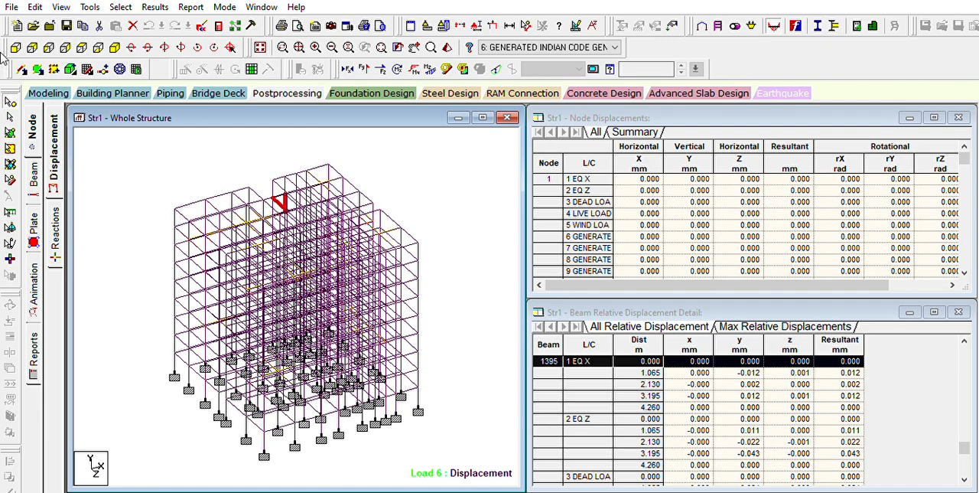
{"action": "left_click", "coordinate": [11, 117]}
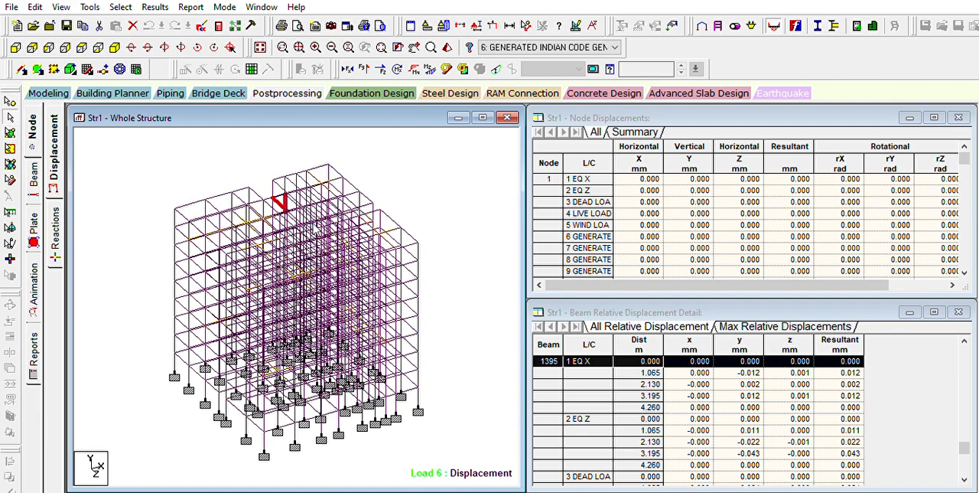
{"action": "left_click", "coordinate": [411, 227]}
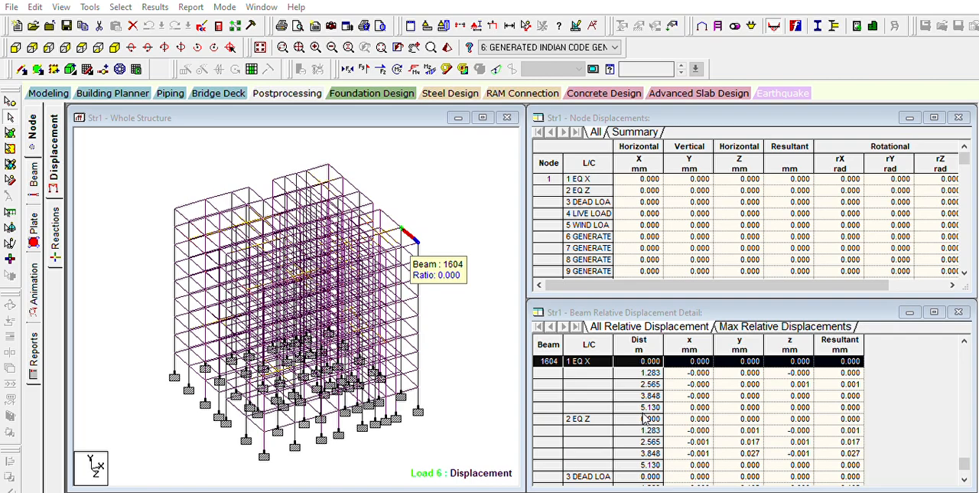
{"action": "left_click", "coordinate": [457, 292]}
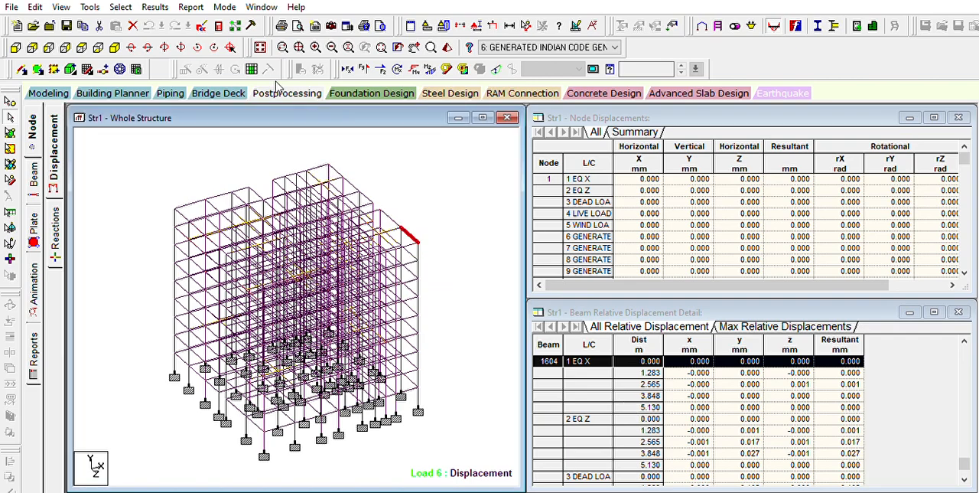
{"action": "left_click", "coordinate": [419, 338]}
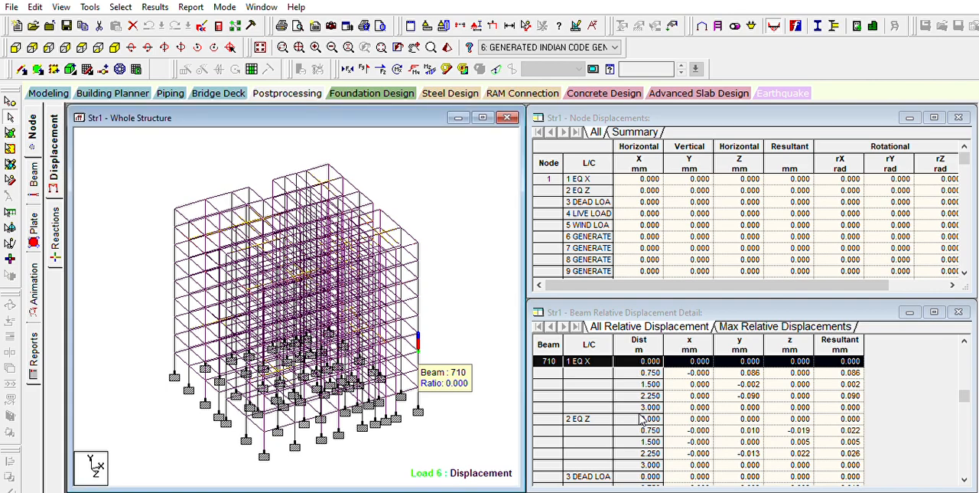
{"action": "left_click", "coordinate": [161, 169]}
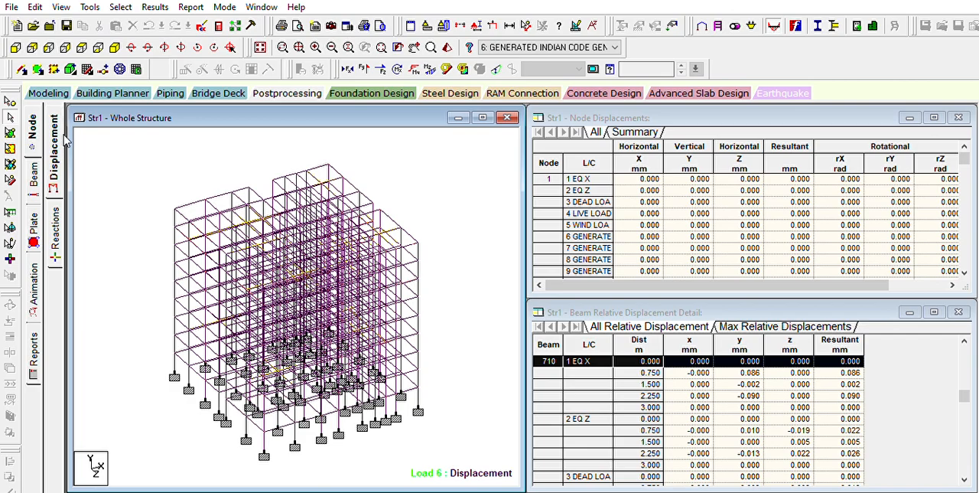
Step: Overlay the Bending Z, Bending Y, Shear Z and Torsion diagrams for load 6, and check the displacements of node 546
{"action": "left_click", "coordinate": [302, 94]}
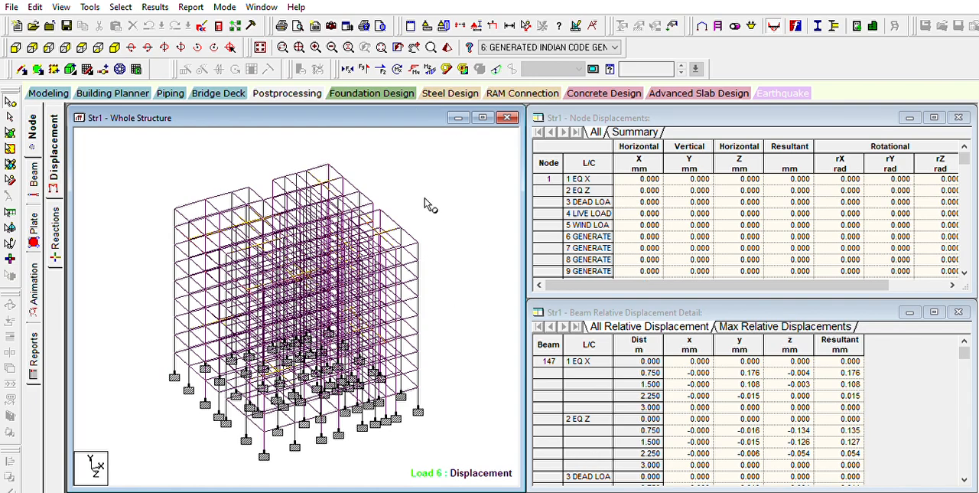
{"action": "left_click", "coordinate": [414, 69]}
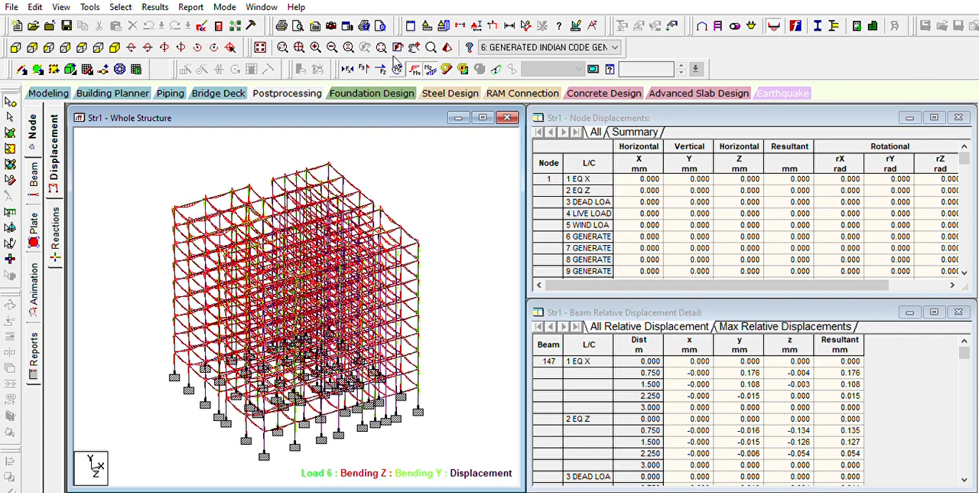
{"action": "left_click", "coordinate": [397, 62]}
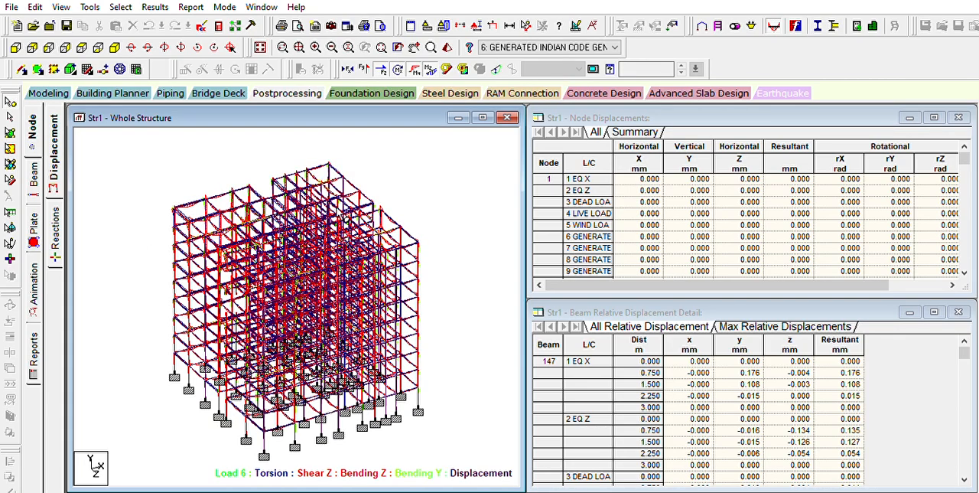
{"action": "left_click", "coordinate": [365, 269]}
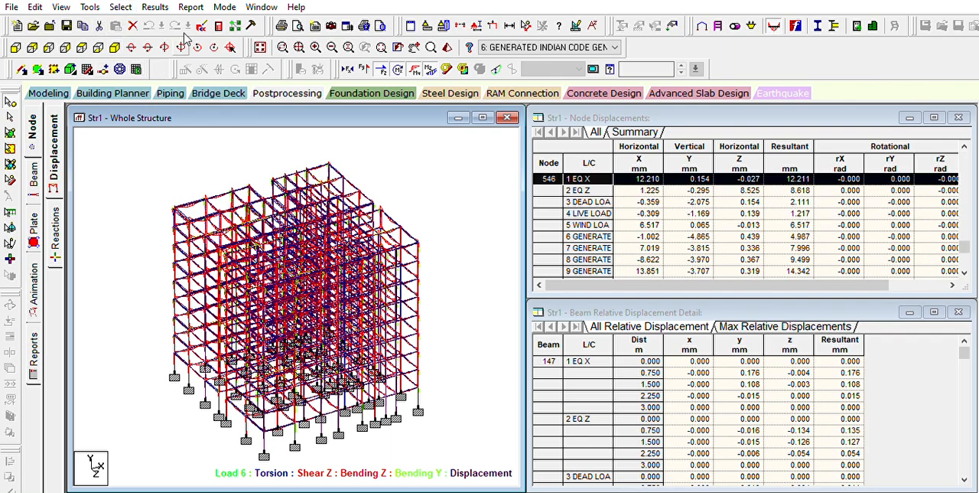
{"action": "left_click", "coordinate": [135, 177]}
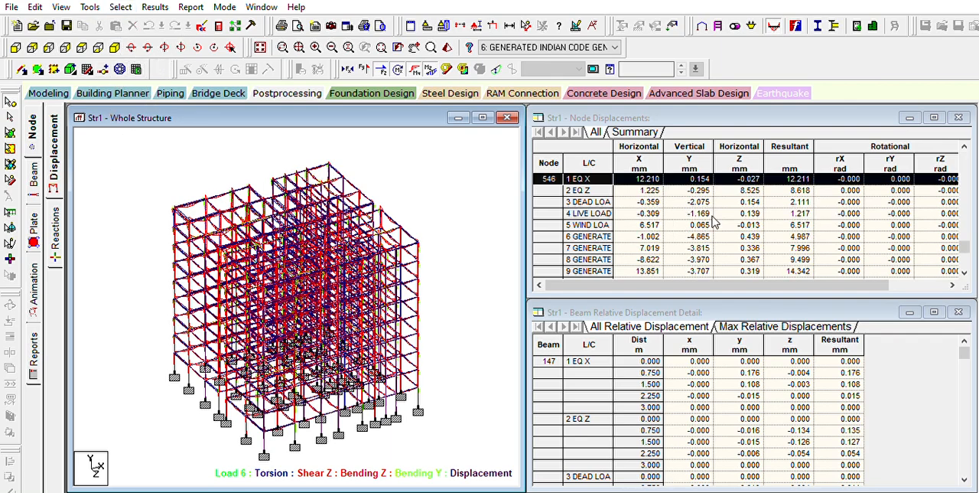